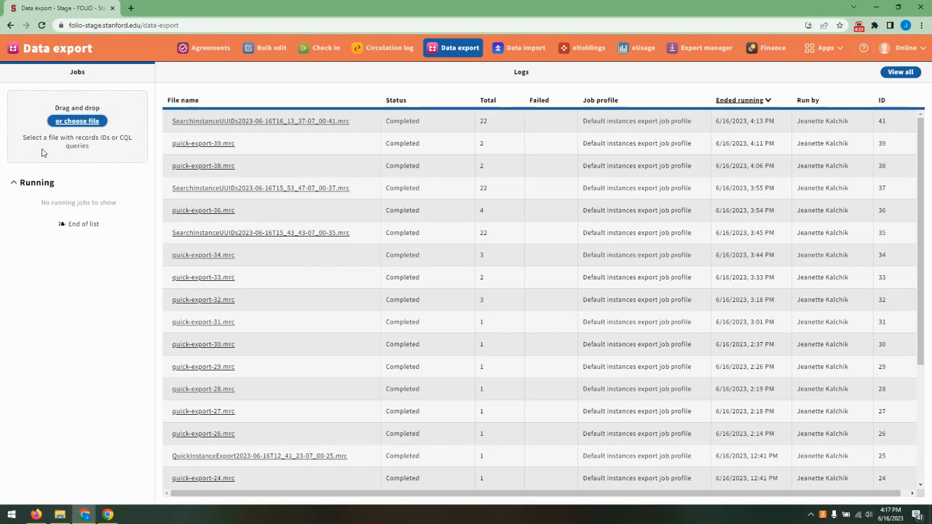
Open the Inventory app and search instances by keyword for "brandon sanderson"
{"action": "left_click", "coordinate": [822, 47]}
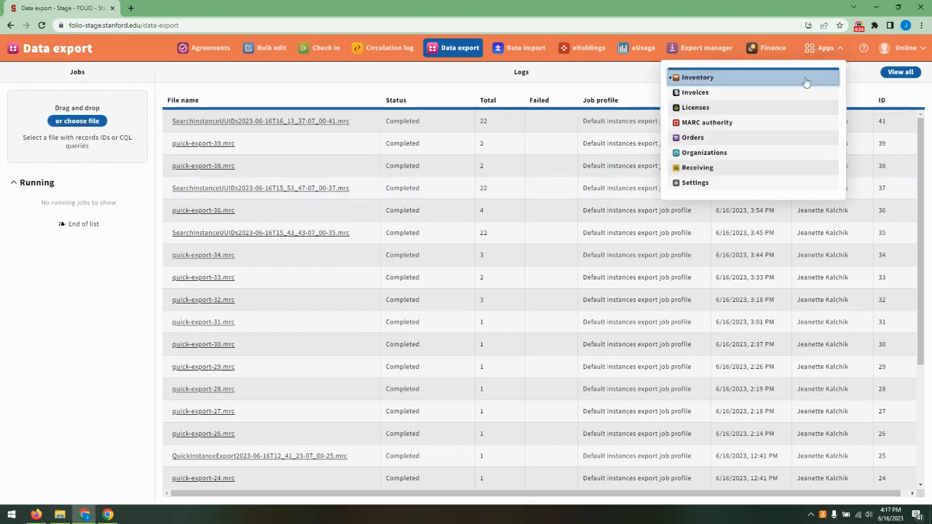
{"action": "left_click", "coordinate": [806, 79]}
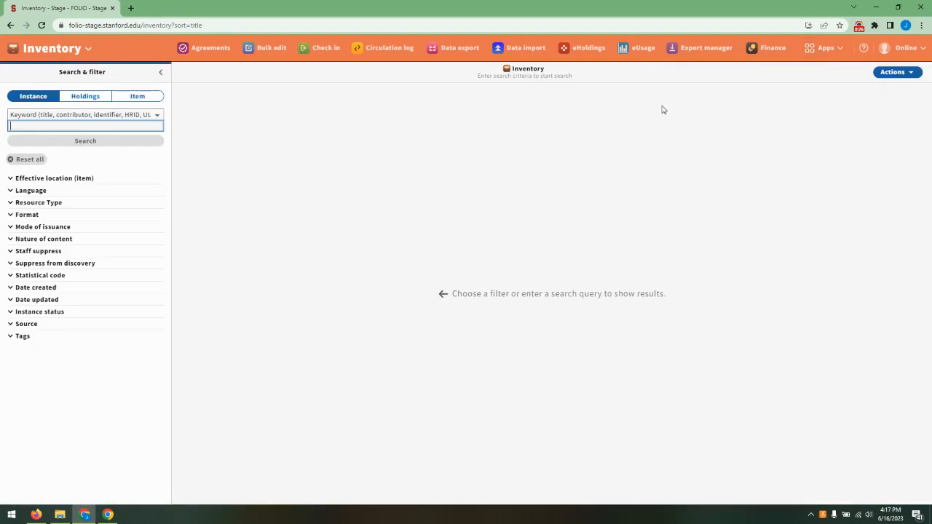
{"action": "type", "text": "brandon sanderson"}
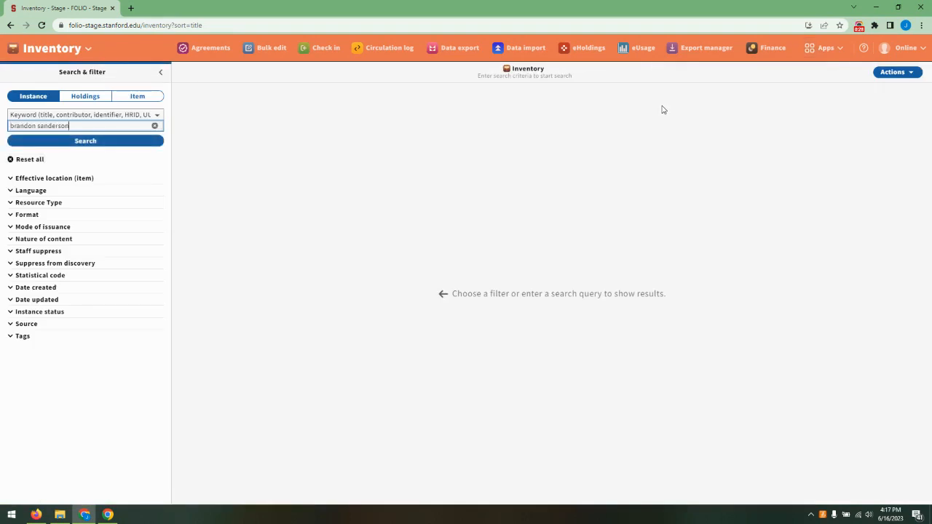
{"action": "key", "text": "Return"}
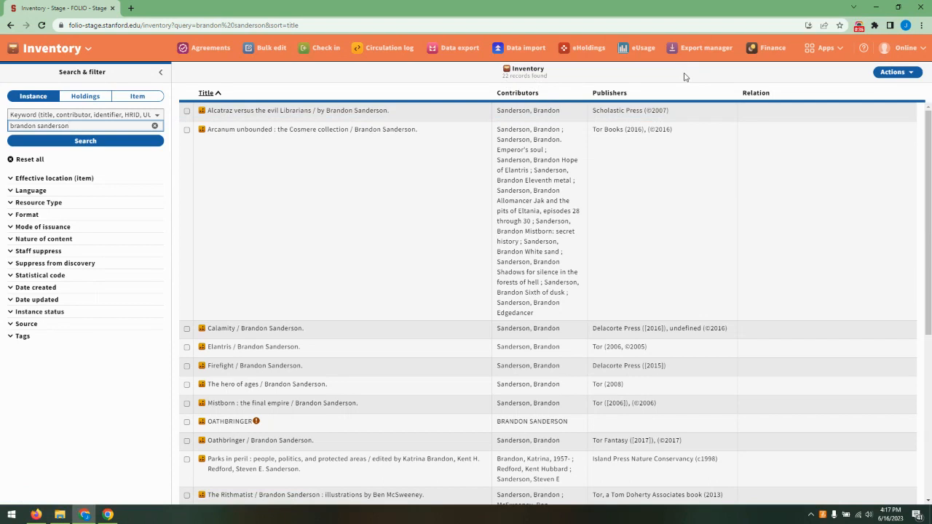
Save the search results' instance UUIDs to a CSV file, review its contents in Excel and close it
{"action": "left_click", "coordinate": [891, 76]}
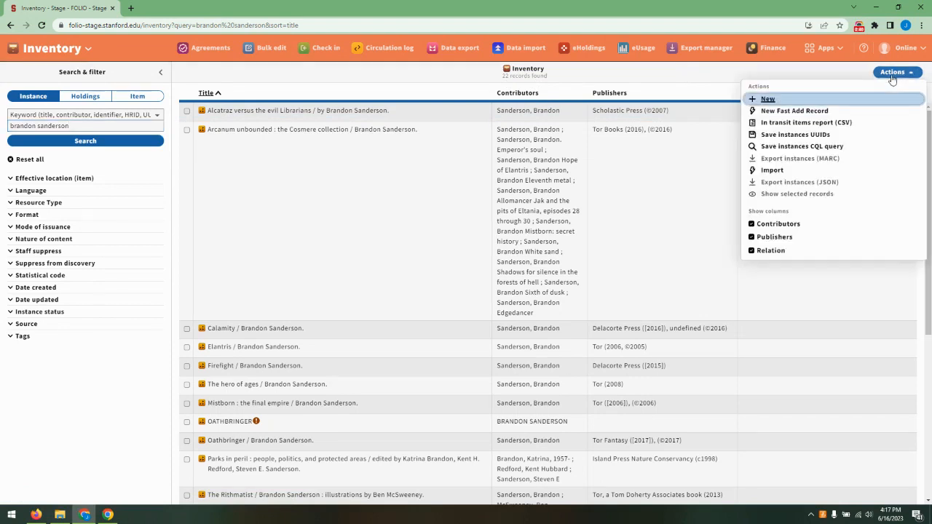
{"action": "left_click", "coordinate": [845, 138]}
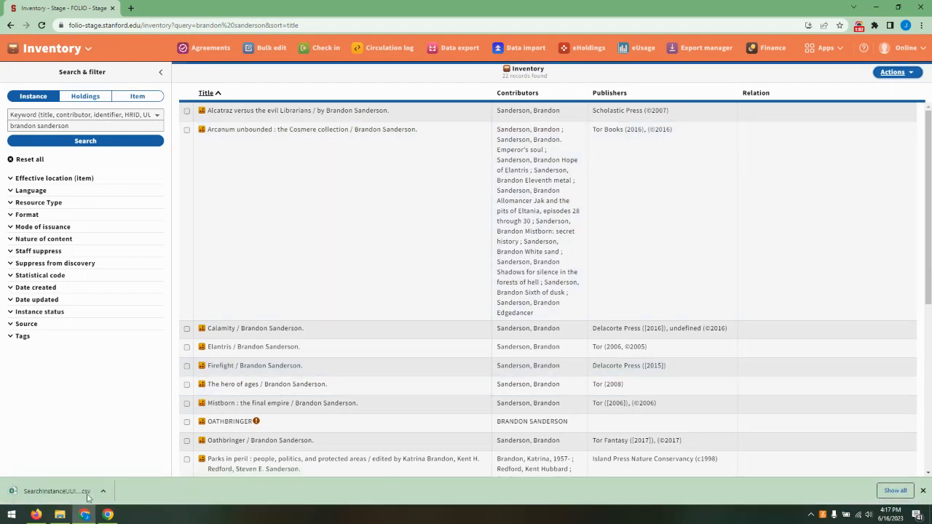
{"action": "left_click", "coordinate": [91, 493]}
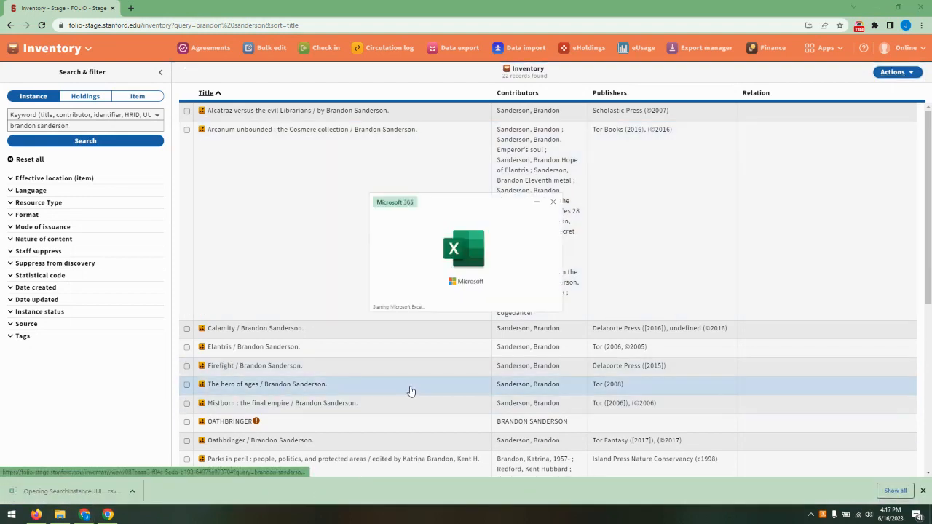
{"action": "scroll", "coordinate": [102, 248], "scroll_direction": "down", "scroll_amount": 3}
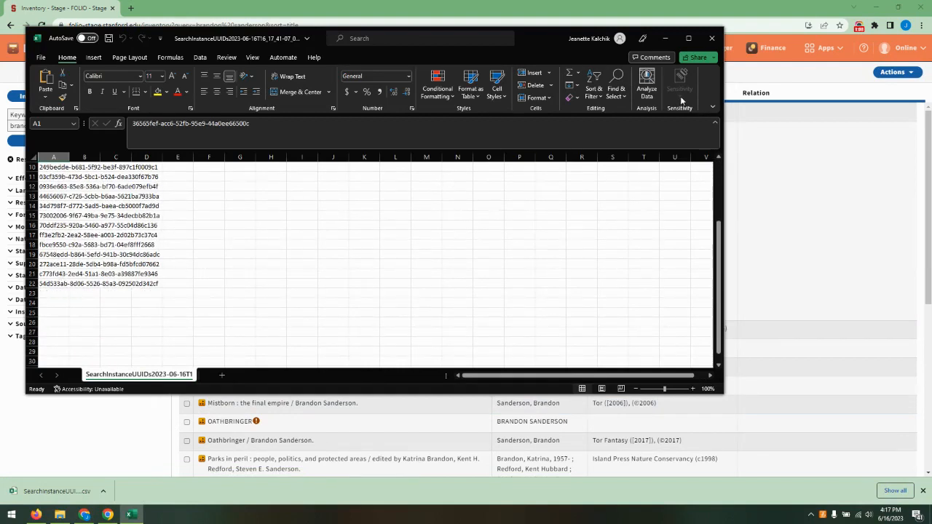
{"action": "left_click", "coordinate": [711, 38]}
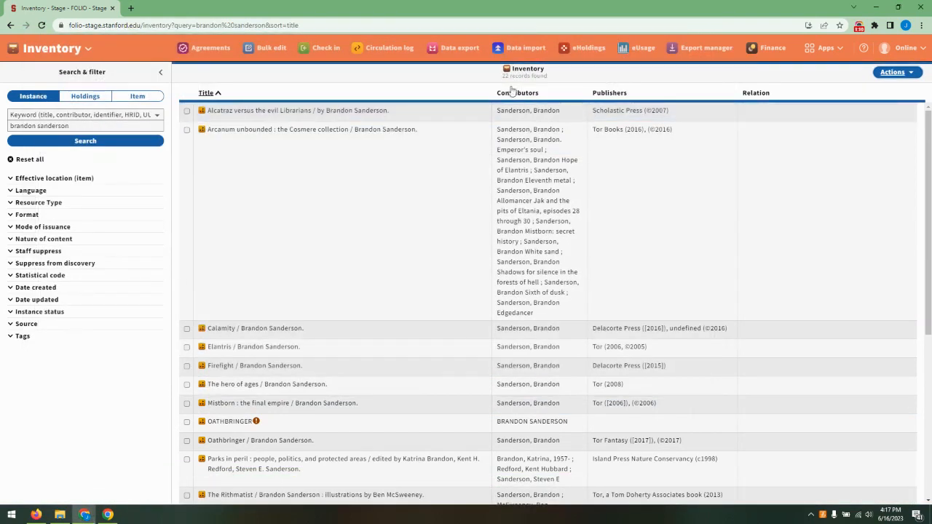
Save the instances CQL query for the search, review the file in Notepad and close it
{"action": "left_click", "coordinate": [895, 72]}
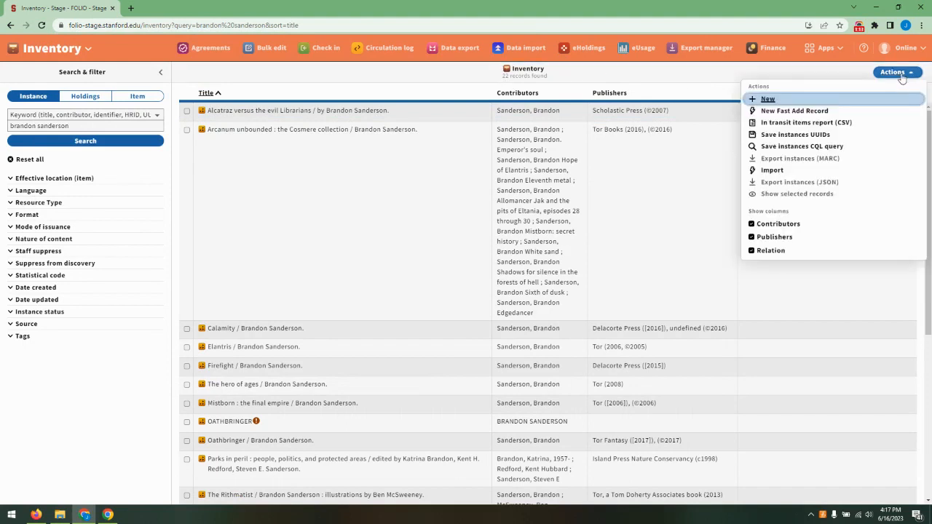
{"action": "left_click", "coordinate": [844, 147]}
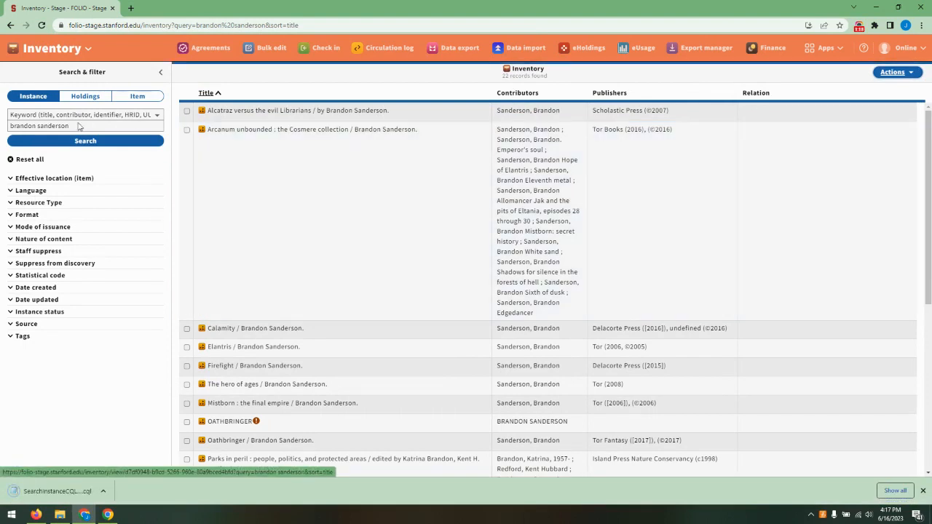
{"action": "left_click", "coordinate": [75, 500]}
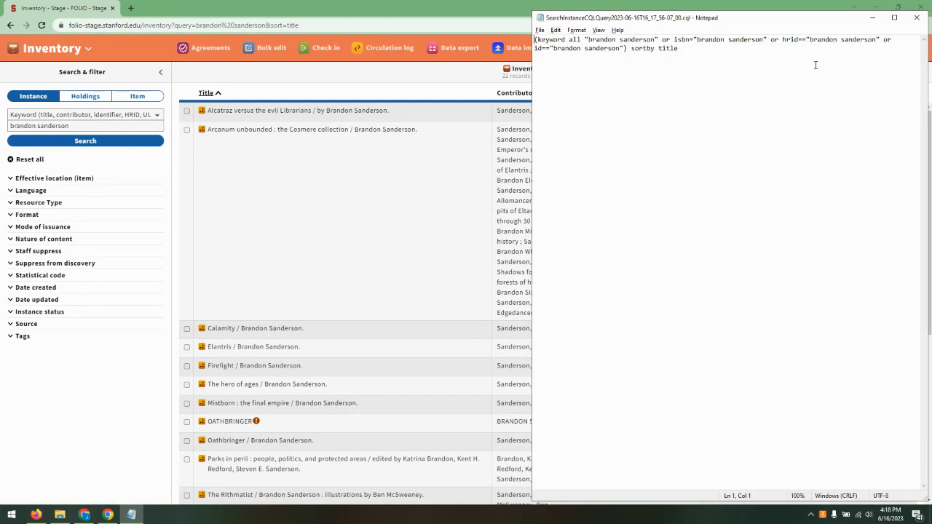
{"action": "left_click", "coordinate": [916, 18]}
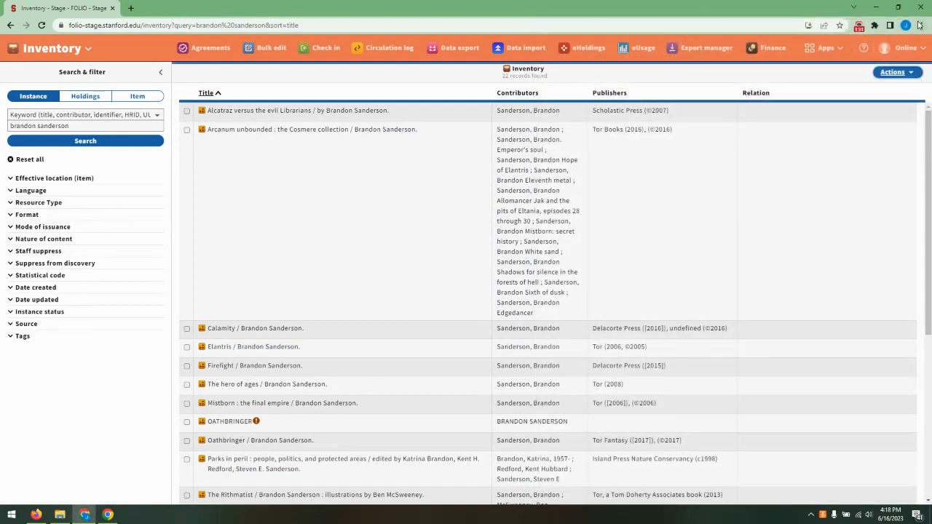
Select the records "Alcatraz versus the evil Librarians" and "Parks in peril" and export these instances as MARC
{"action": "left_click", "coordinate": [905, 77]}
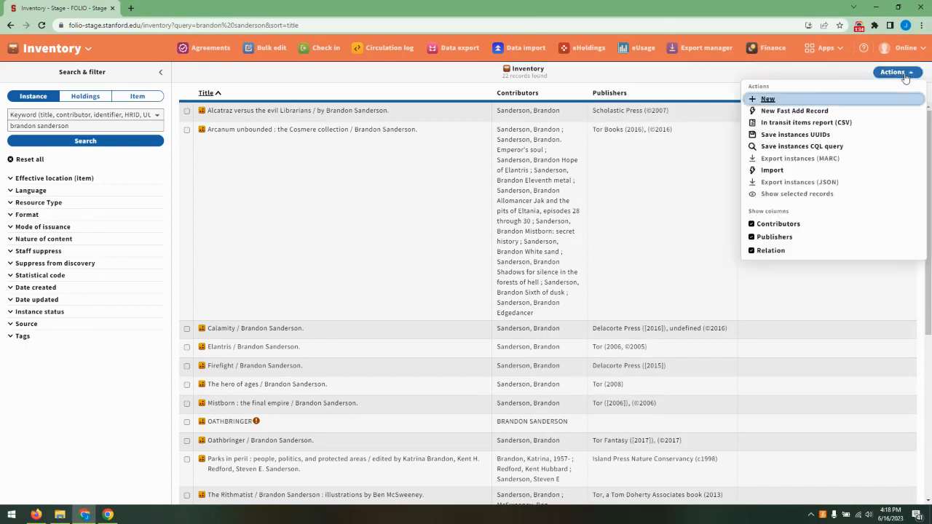
{"action": "left_click", "coordinate": [904, 76]}
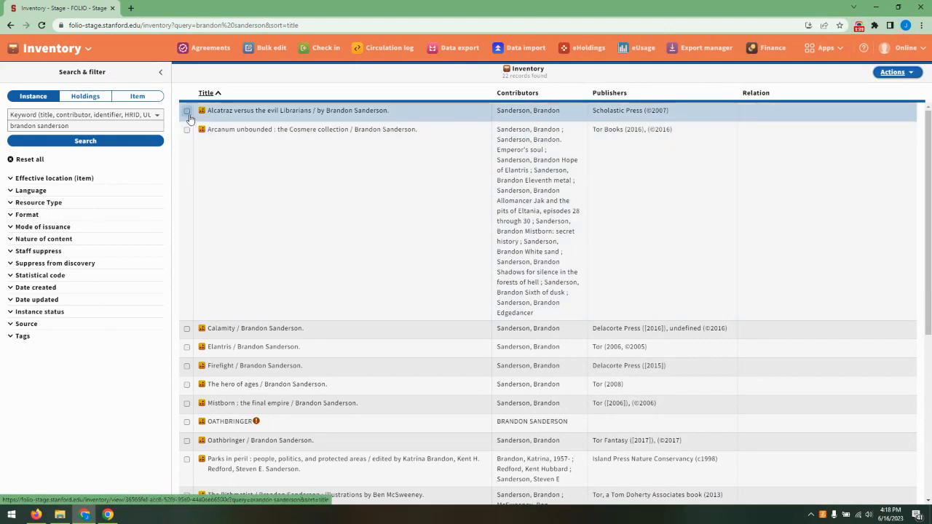
{"action": "left_click", "coordinate": [187, 111]}
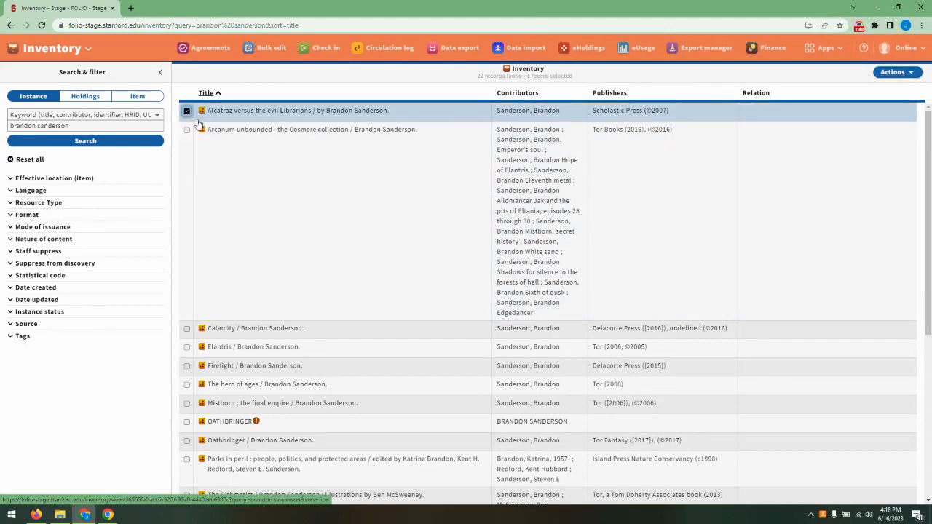
{"action": "left_click", "coordinate": [186, 459]}
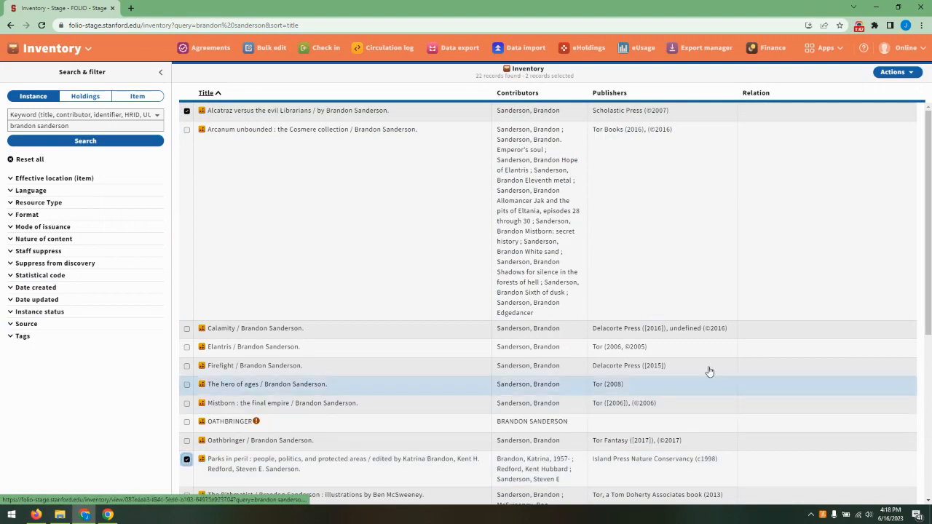
{"action": "left_click", "coordinate": [893, 72]}
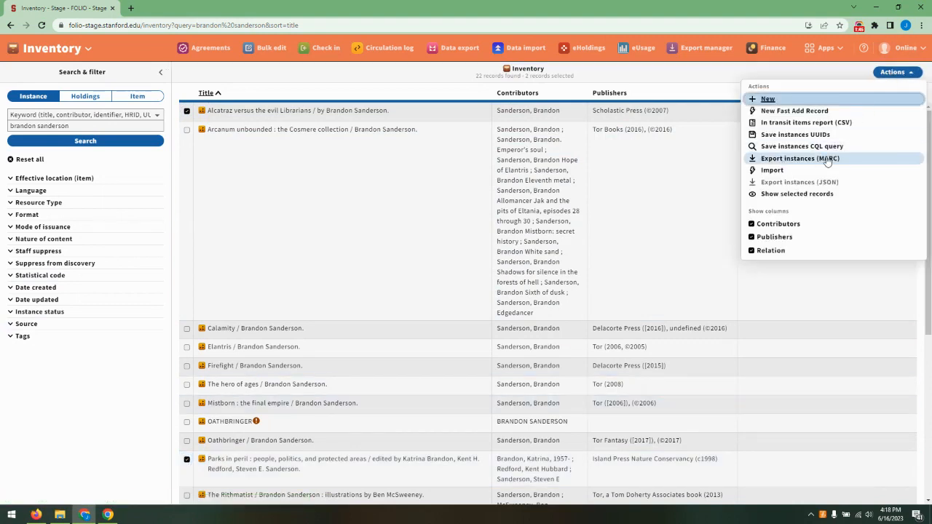
{"action": "left_click", "coordinate": [827, 160]}
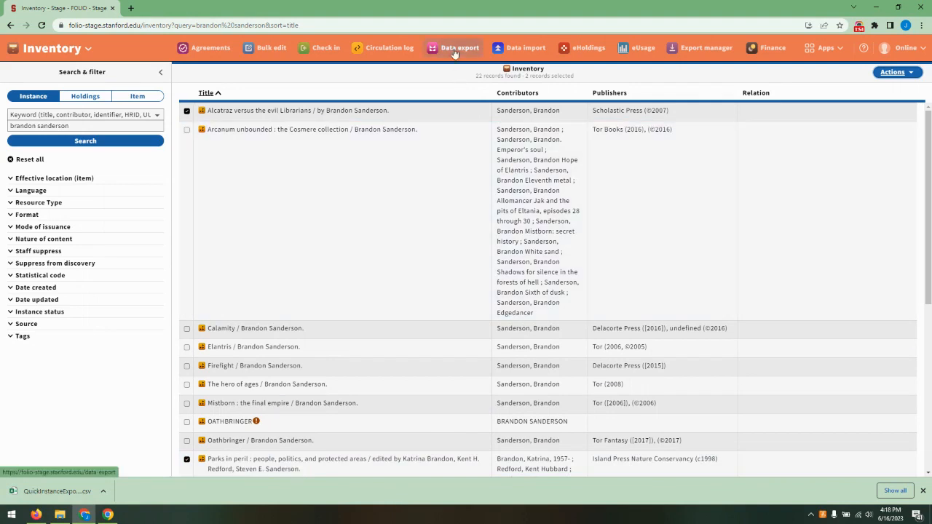
In Data export, run the Default instances export job profile on SearchInstanceUUIDs2023-06-16T16_17_41-07_00.csv with Instances as the provided UUIDs
{"action": "left_click", "coordinate": [454, 52]}
{"action": "left_click", "coordinate": [175, 124]}
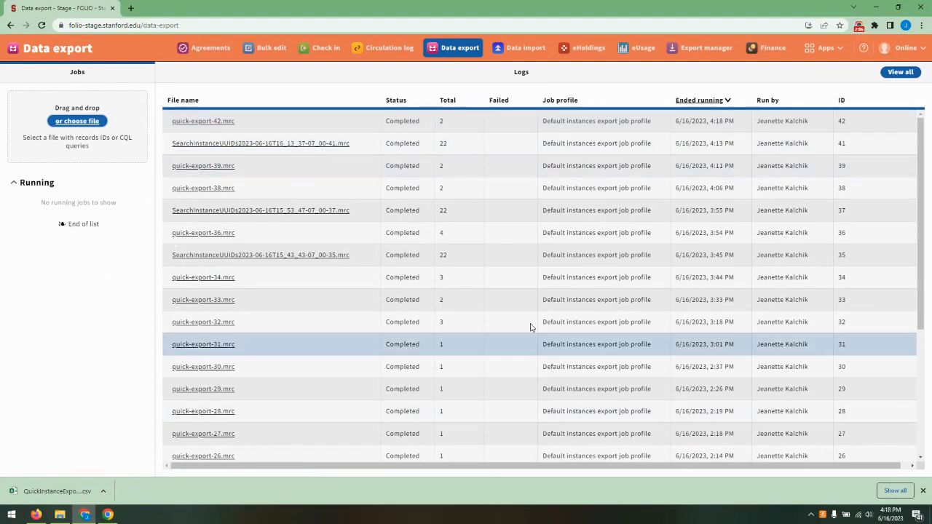
{"action": "left_click", "coordinate": [94, 121]}
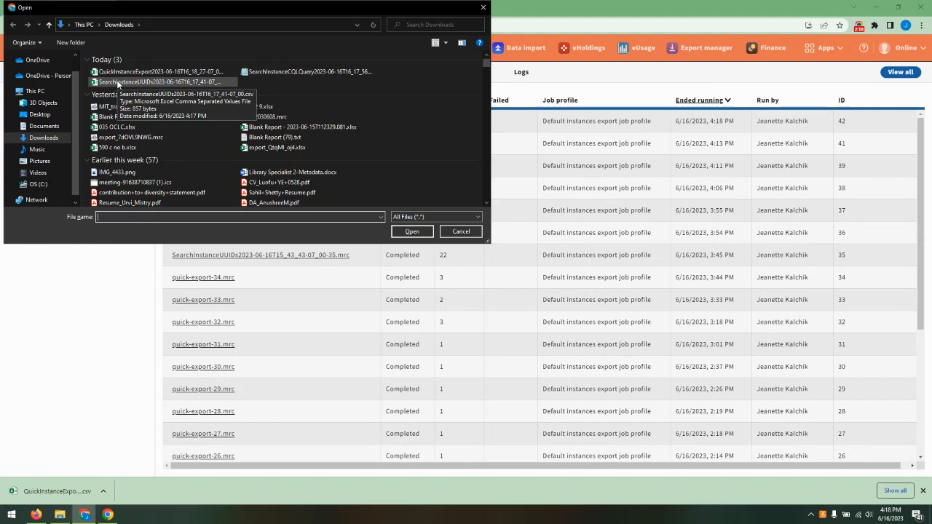
{"action": "double_click", "coordinate": [117, 84]}
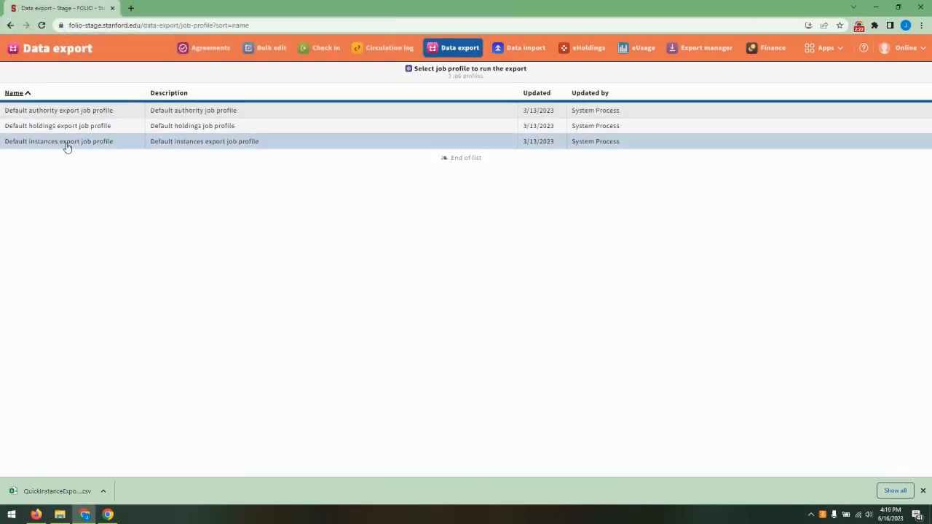
{"action": "left_click", "coordinate": [85, 147]}
{"action": "left_click", "coordinate": [410, 133]}
{"action": "left_click", "coordinate": [397, 157]}
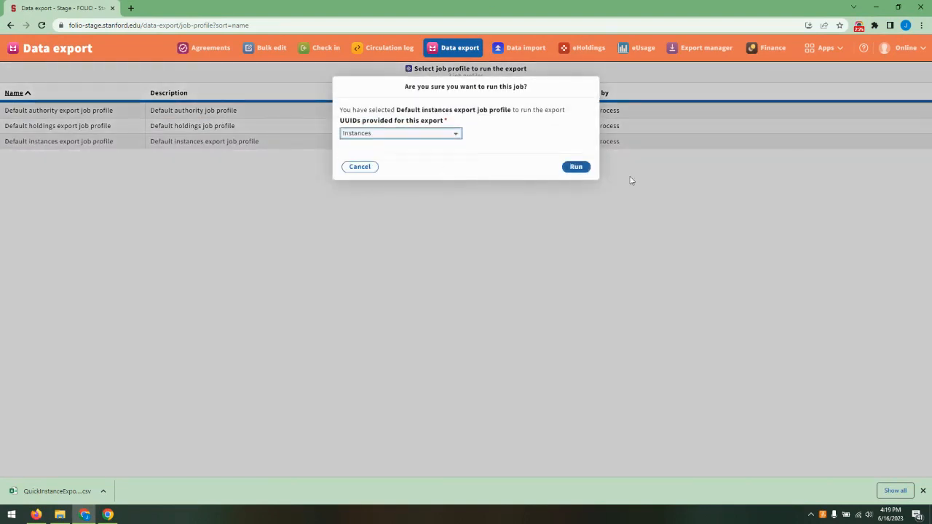
{"action": "left_click", "coordinate": [576, 167]}
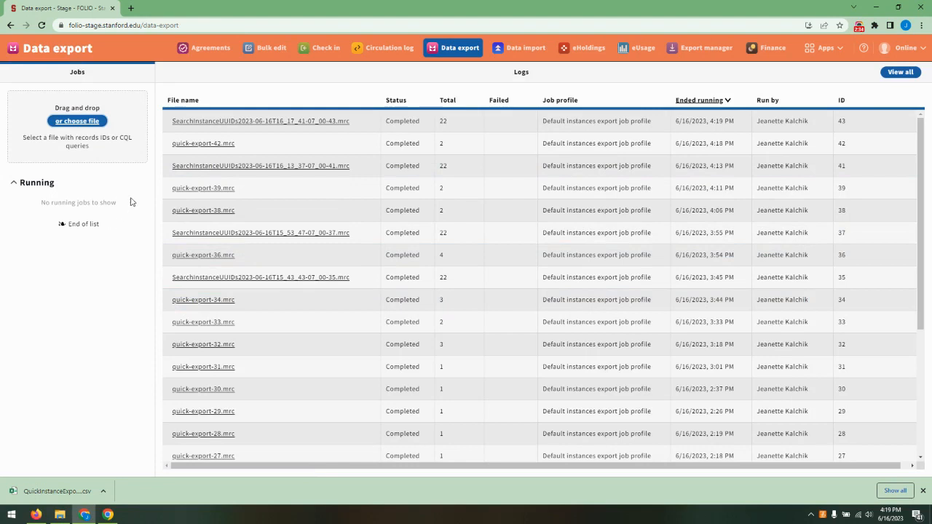
Download quick-export-42.mrc from the data export logs
{"action": "left_click", "coordinate": [270, 124]}
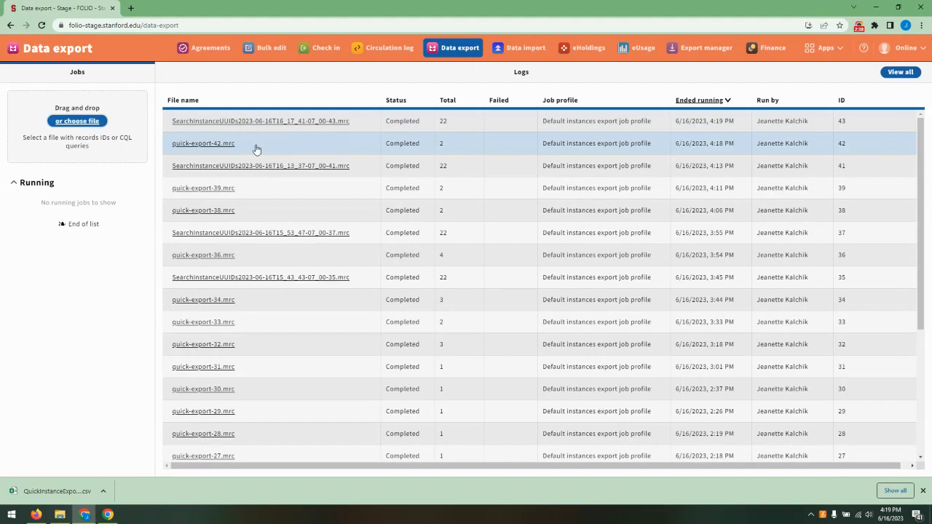
{"action": "left_click", "coordinate": [228, 145]}
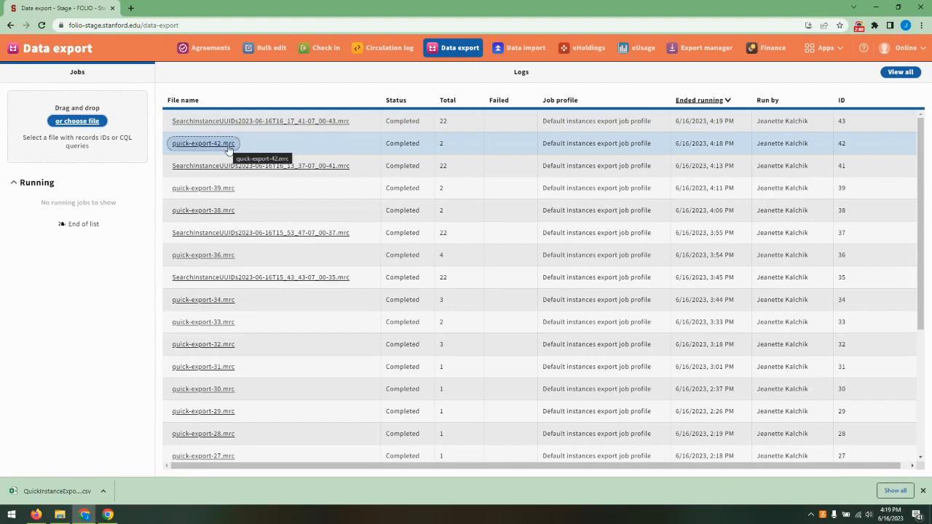
{"action": "left_click", "coordinate": [229, 148]}
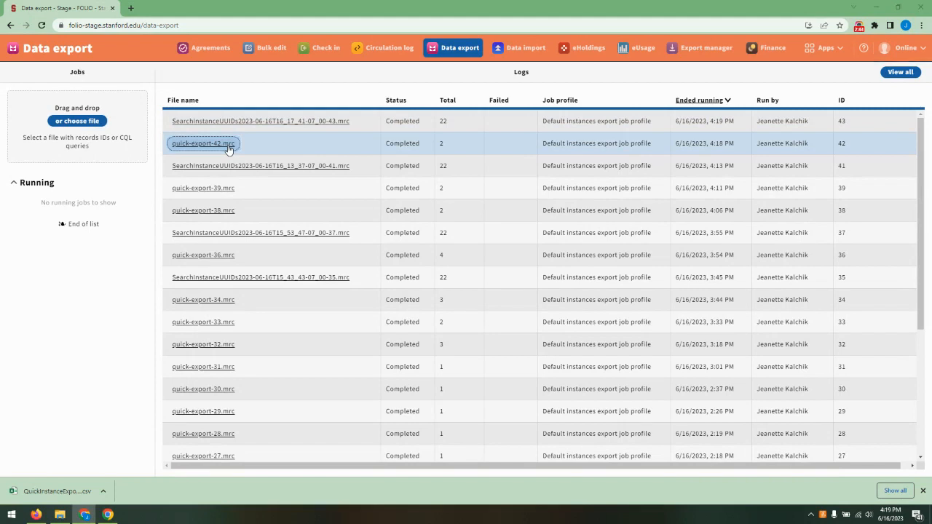
Switch to MarcEditor and open the downloaded quick-export-42.mrc from Downloads, with the file type set to All Files
{"action": "left_click", "coordinate": [452, 406]}
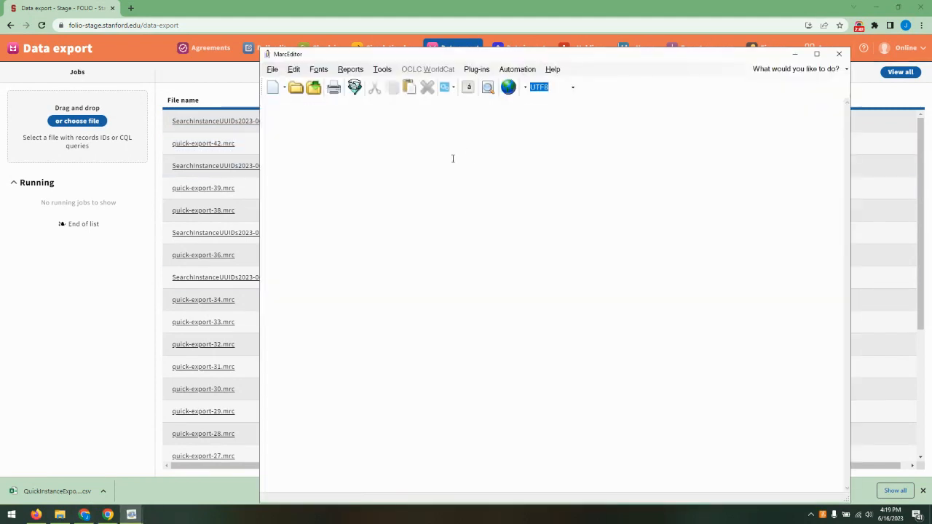
{"action": "left_click", "coordinate": [272, 69]}
{"action": "left_click", "coordinate": [289, 108]}
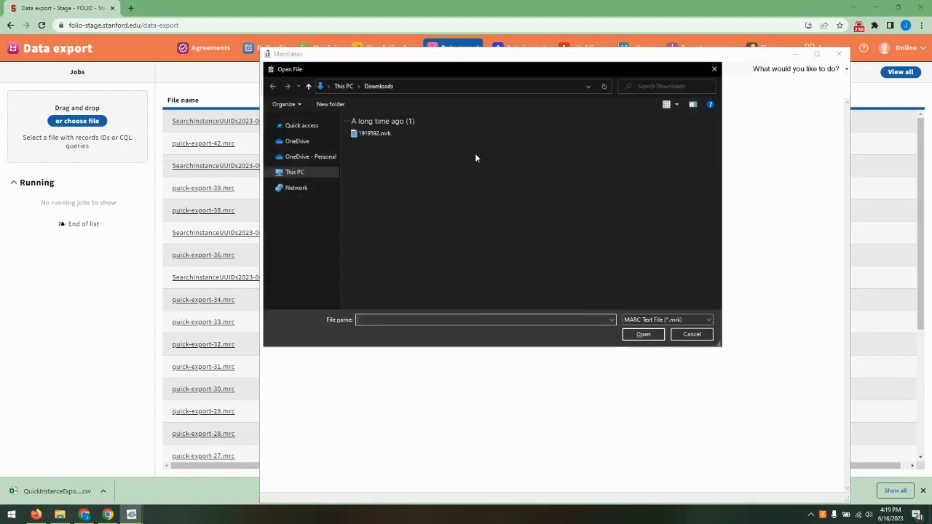
{"action": "left_click", "coordinate": [666, 319]}
{"action": "left_click", "coordinate": [652, 380]}
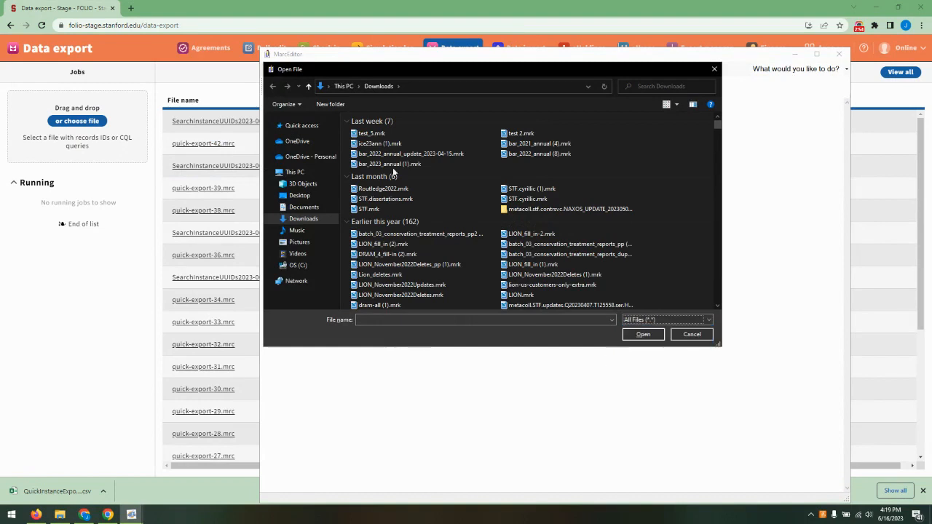
{"action": "double_click", "coordinate": [535, 143]}
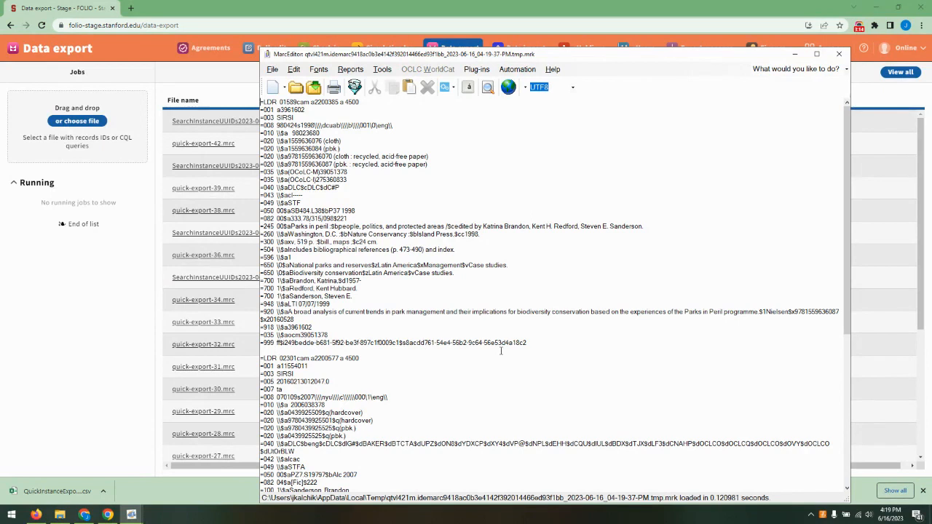
Add a 795 field with the data "\\$aBrandon Sanderson collection" to the records using the Add/Delete Field utility
{"action": "left_click", "coordinate": [380, 70]}
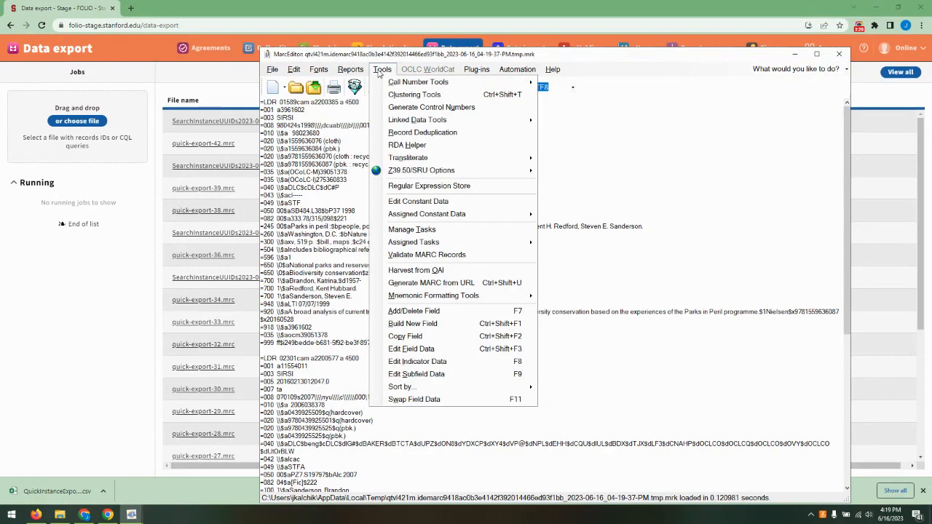
{"action": "left_click", "coordinate": [436, 311]}
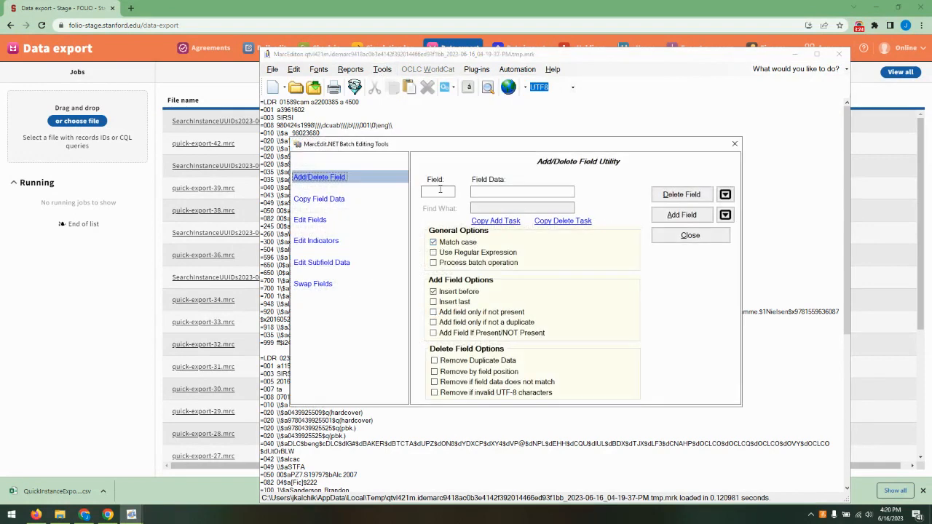
{"action": "type", "text": "795"}
{"action": "key", "text": "Tab"}
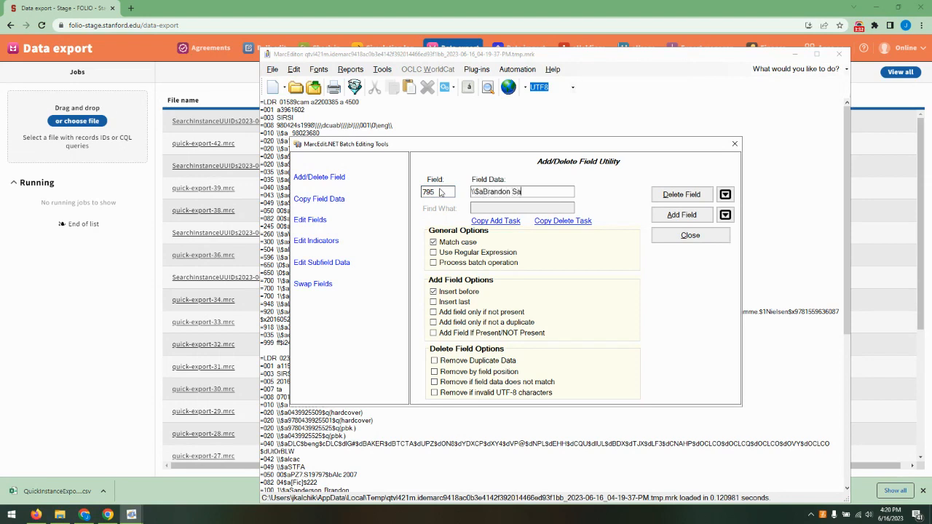
{"action": "type", "text": "on collection"}
{"action": "left_click", "coordinate": [681, 215]}
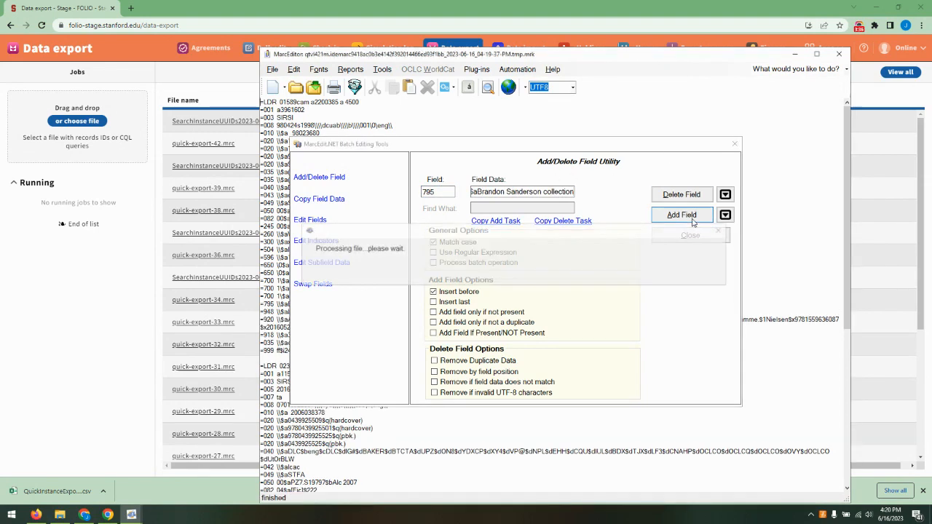
Close the finished batch edit and compile the records into the MARC file Brandon_collection.mrc in Downloads
{"action": "left_click", "coordinate": [479, 289]}
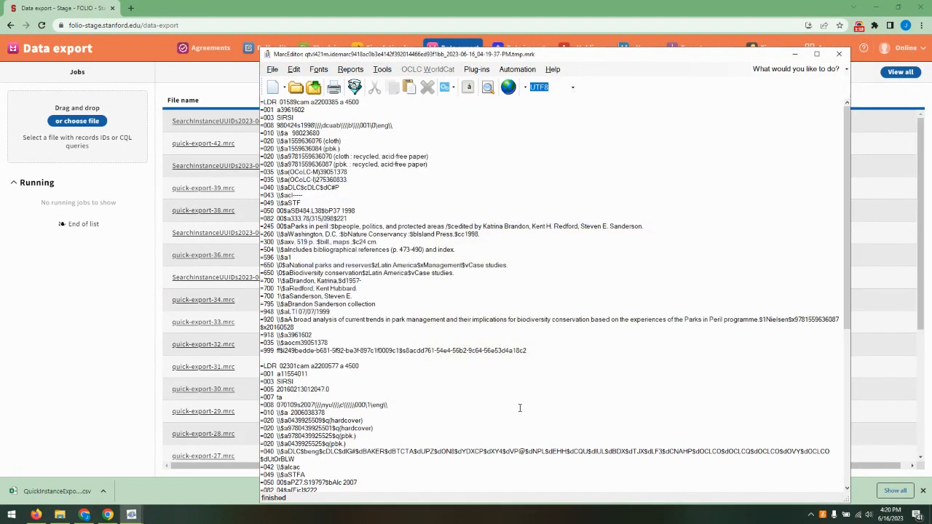
{"action": "left_click", "coordinate": [354, 87]}
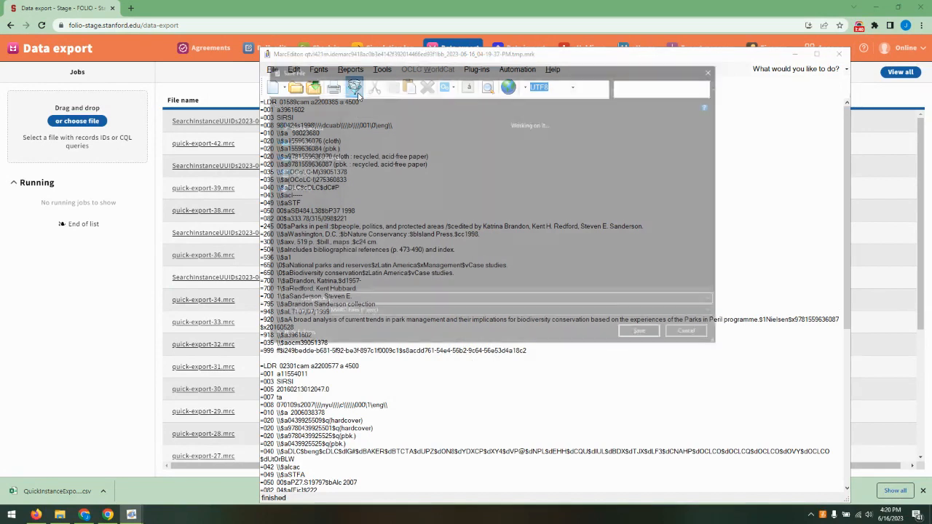
{"action": "type", "text": "B"}
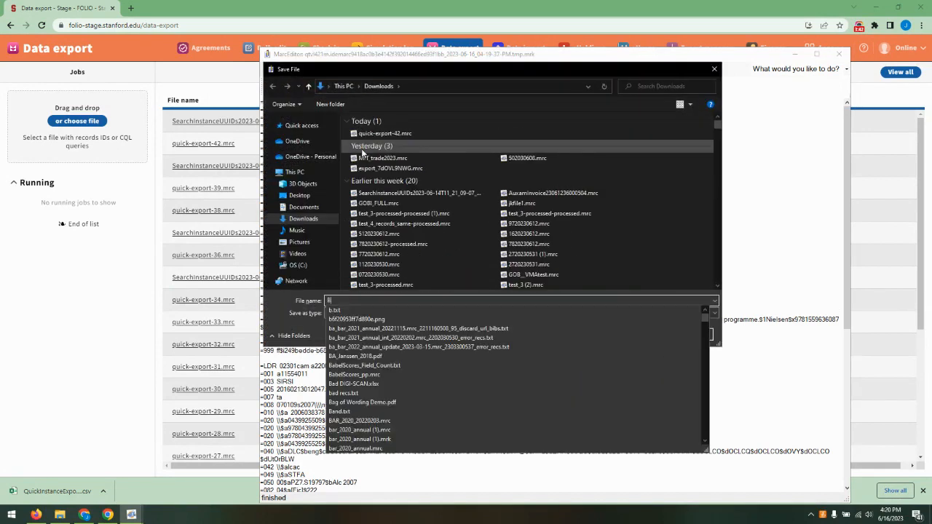
{"action": "type", "text": "rancon"}
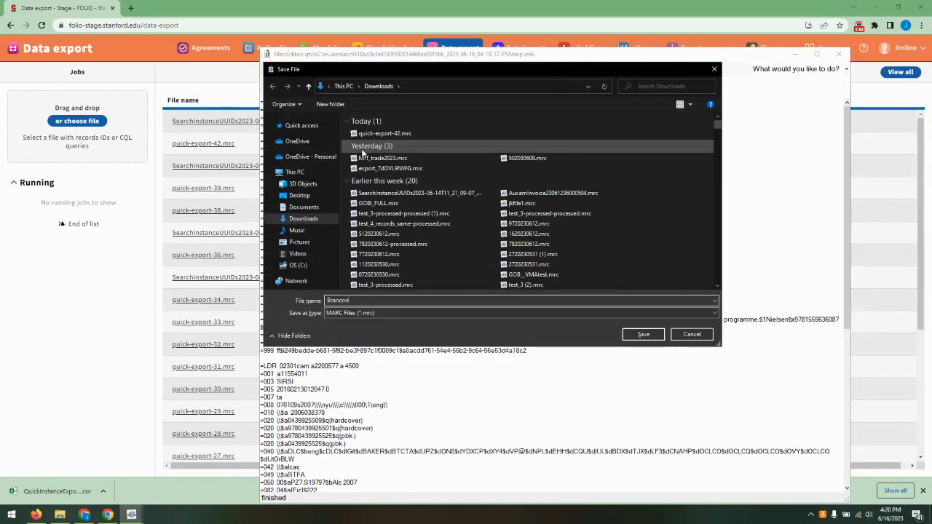
{"action": "type", "text": "on_collection"}
{"action": "key", "text": "Return"}
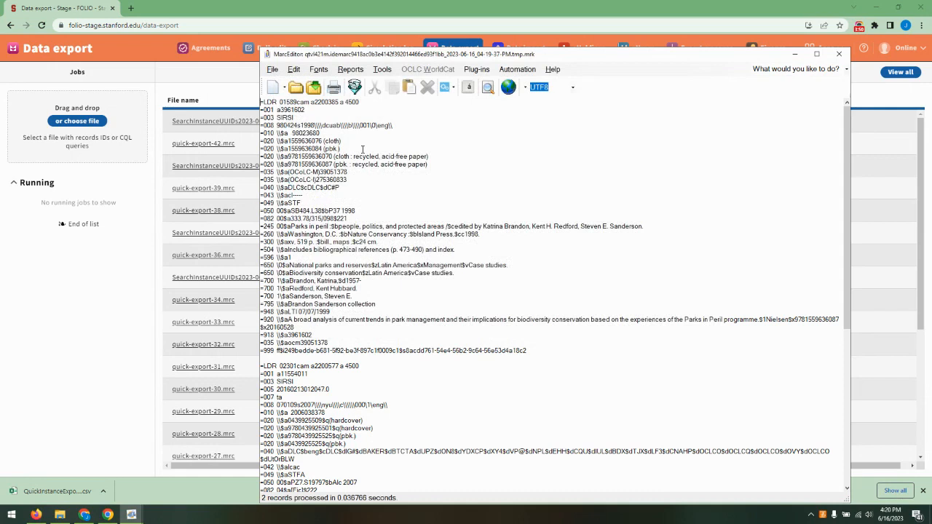
Close MarcEditor without saving the working file's changes, and close MarcEdit to return to FOLIO
{"action": "left_click", "coordinate": [839, 53]}
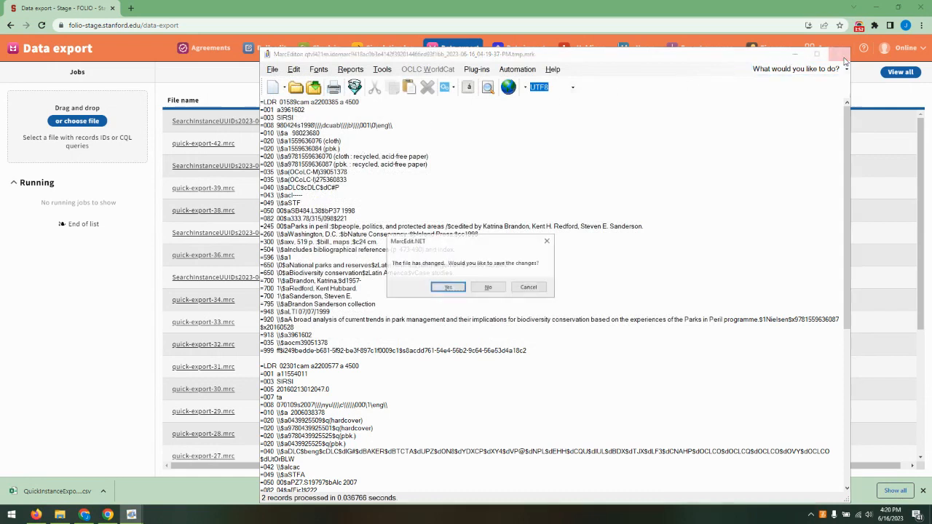
{"action": "left_click", "coordinate": [487, 287]}
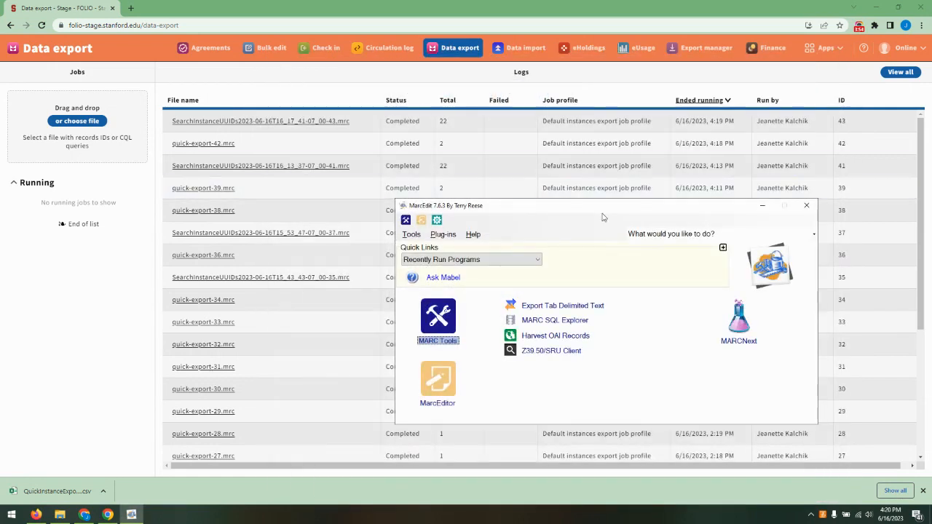
{"action": "left_click", "coordinate": [814, 207]}
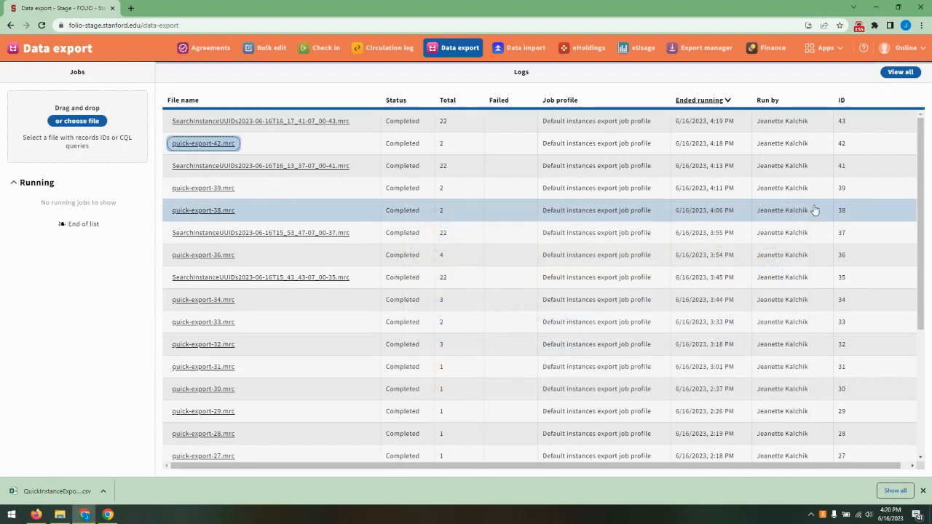
In FOLIO's Data import app, upload Brandon_collection.mrc from Downloads for a new import job
{"action": "left_click", "coordinate": [526, 48]}
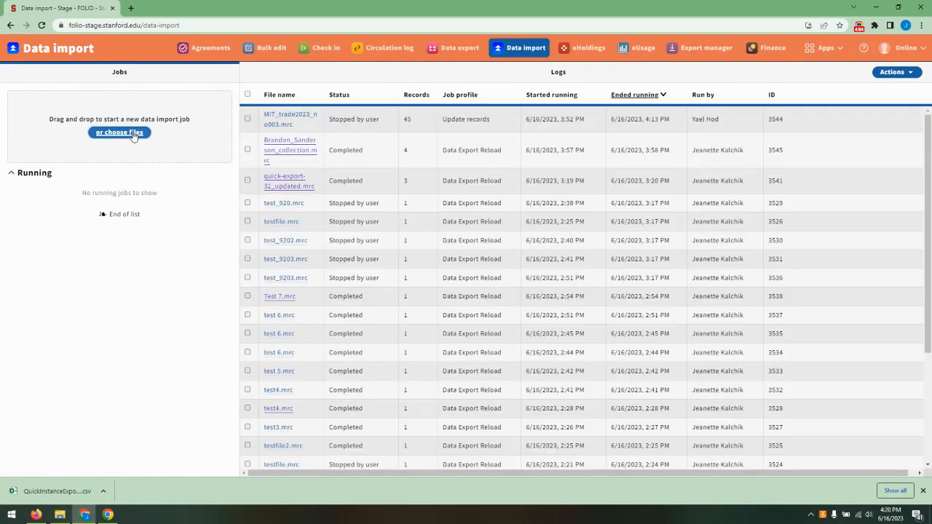
{"action": "left_click", "coordinate": [133, 136]}
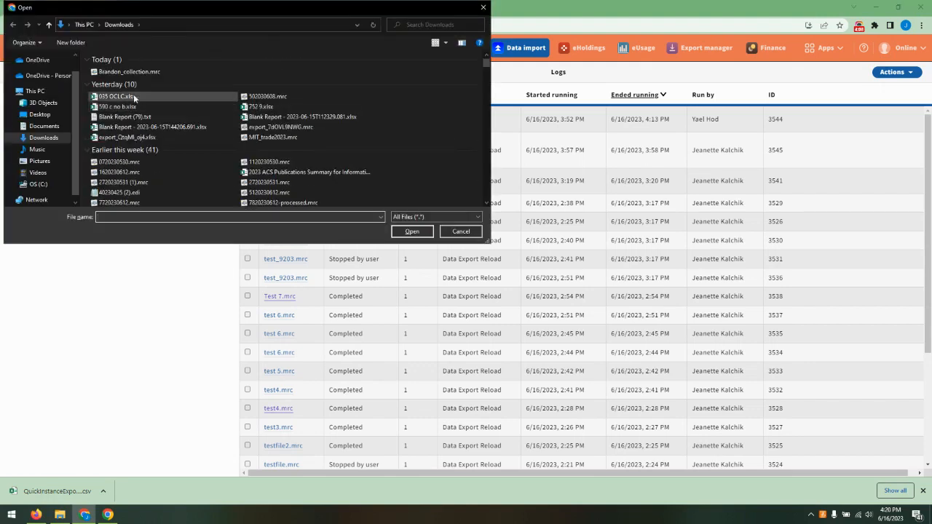
{"action": "double_click", "coordinate": [143, 73]}
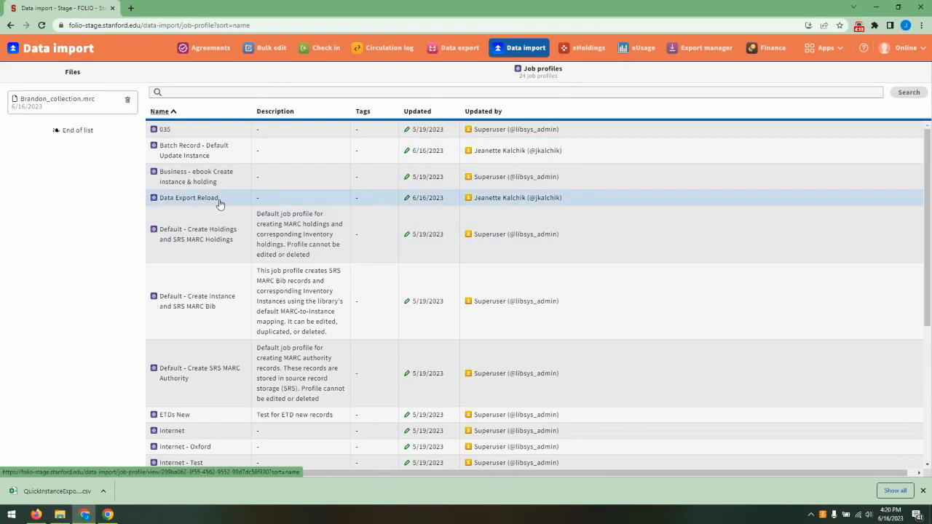
Run the Data Export Reload job profile on the uploaded Brandon_collection.mrc file
{"action": "left_click", "coordinate": [219, 204]}
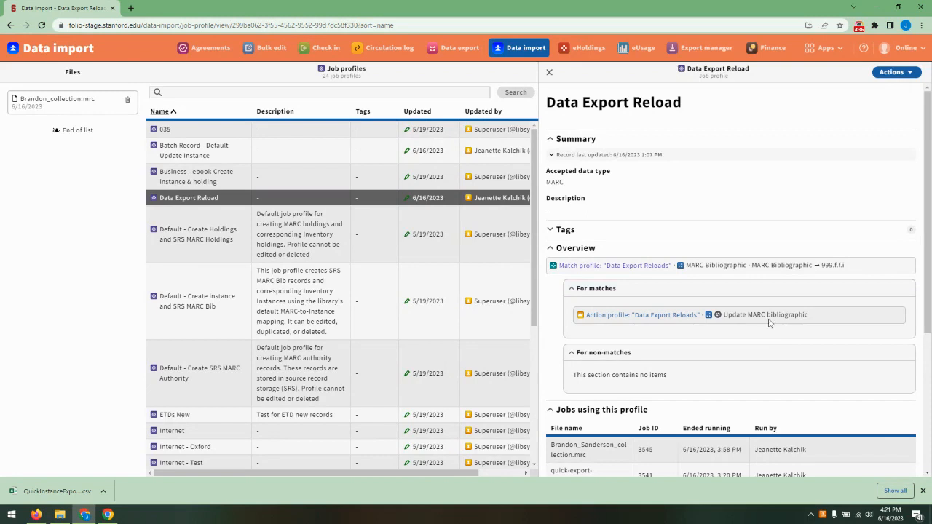
{"action": "left_click", "coordinate": [897, 76]}
{"action": "left_click", "coordinate": [863, 91]}
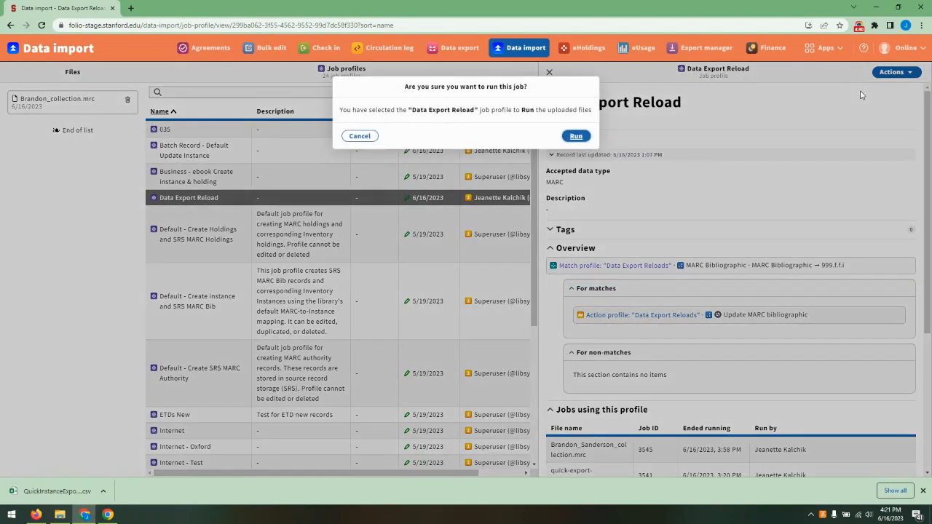
{"action": "left_click", "coordinate": [582, 133]}
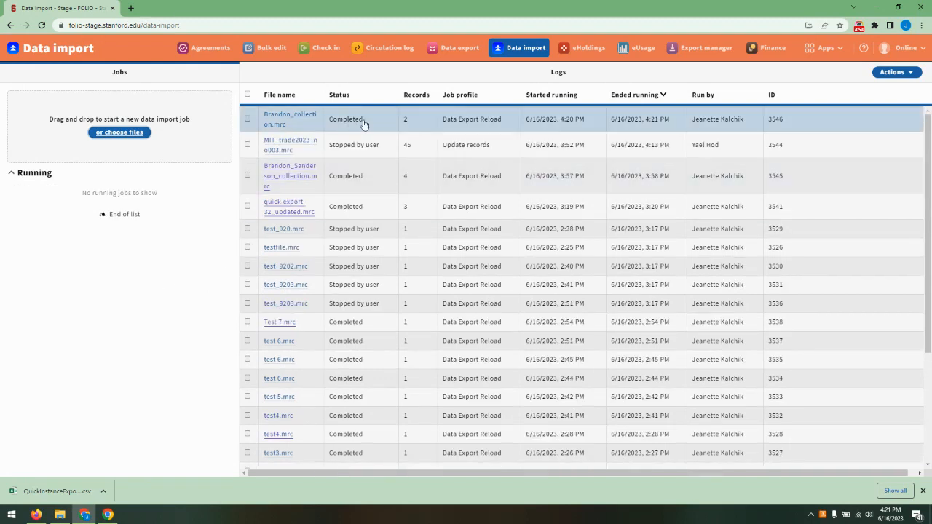
From the Brandon_collection.mrc import log, open the updated "Parks in peril" instance and check its instance notes for the collection name
{"action": "left_click", "coordinate": [276, 121]}
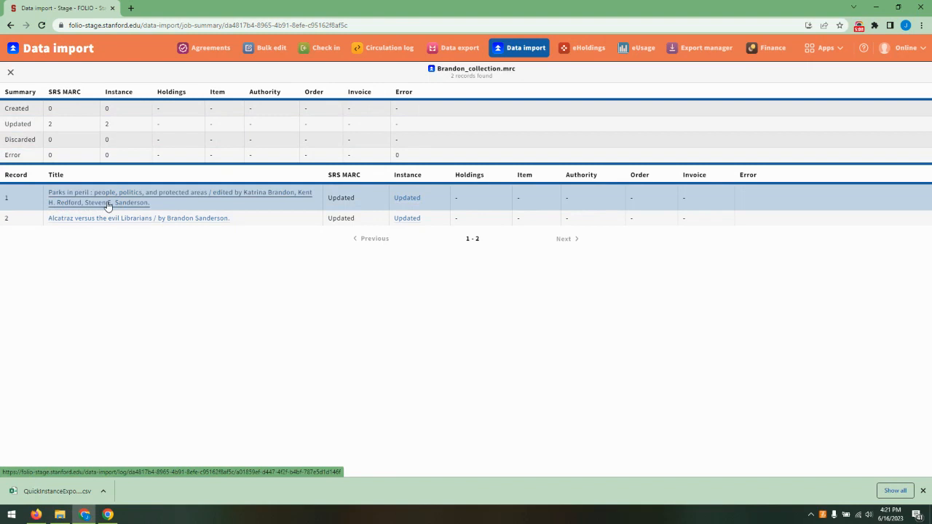
{"action": "left_click", "coordinate": [407, 198]}
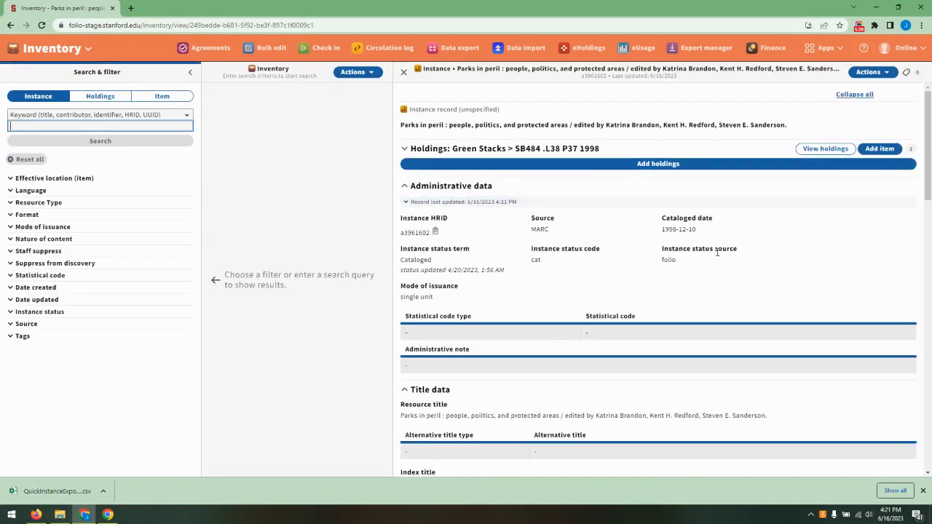
{"action": "scroll", "coordinate": [717, 252], "scroll_direction": "down", "scroll_amount": 9}
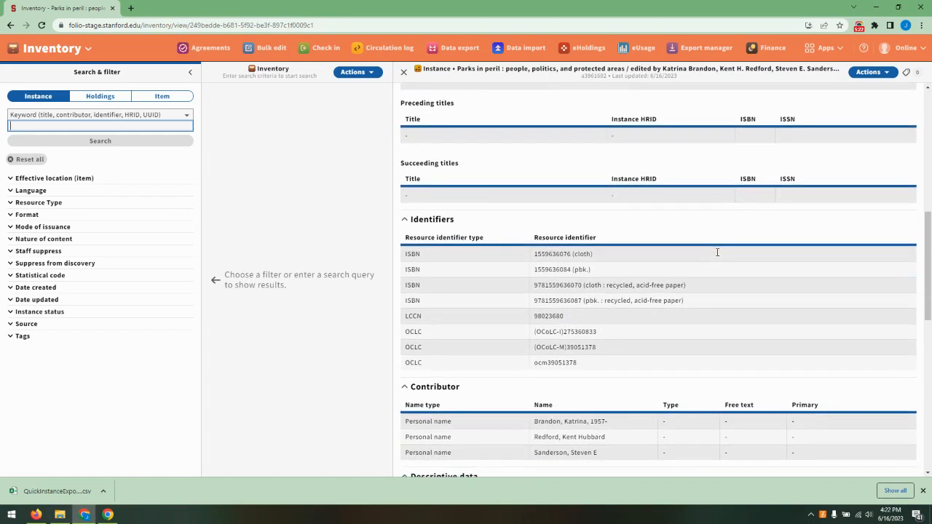
{"action": "scroll", "coordinate": [717, 252], "scroll_direction": "down", "scroll_amount": 3}
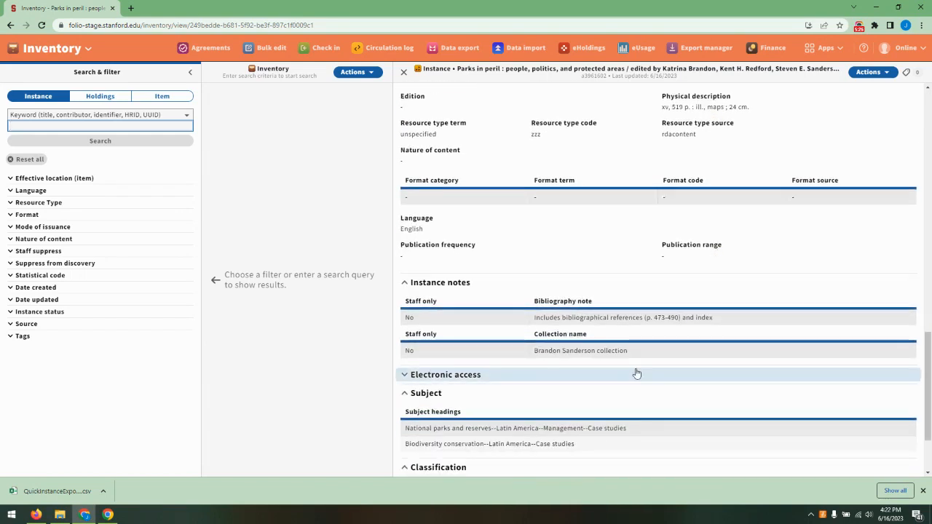
View the MARC source of the "Parks in peril" instance to check its 795 field, and return to the instance record
{"action": "left_click", "coordinate": [868, 73]}
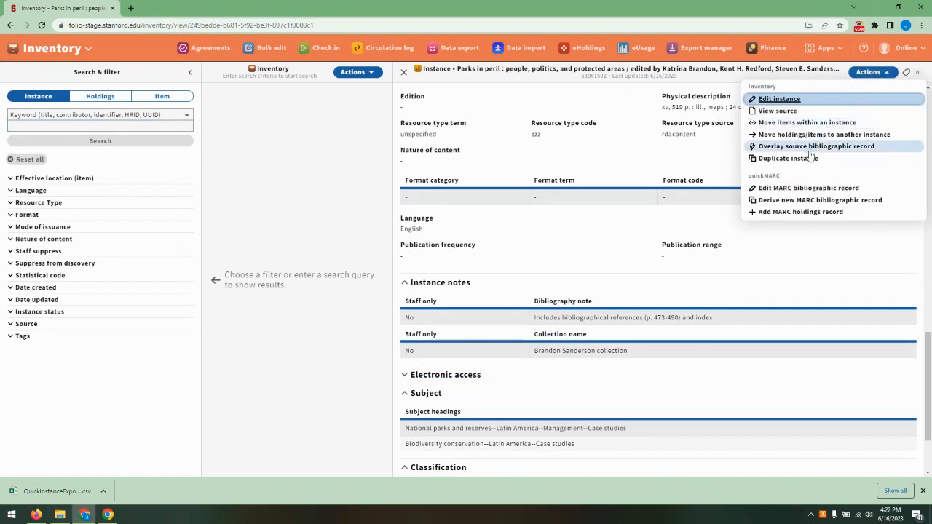
{"action": "left_click", "coordinate": [789, 115]}
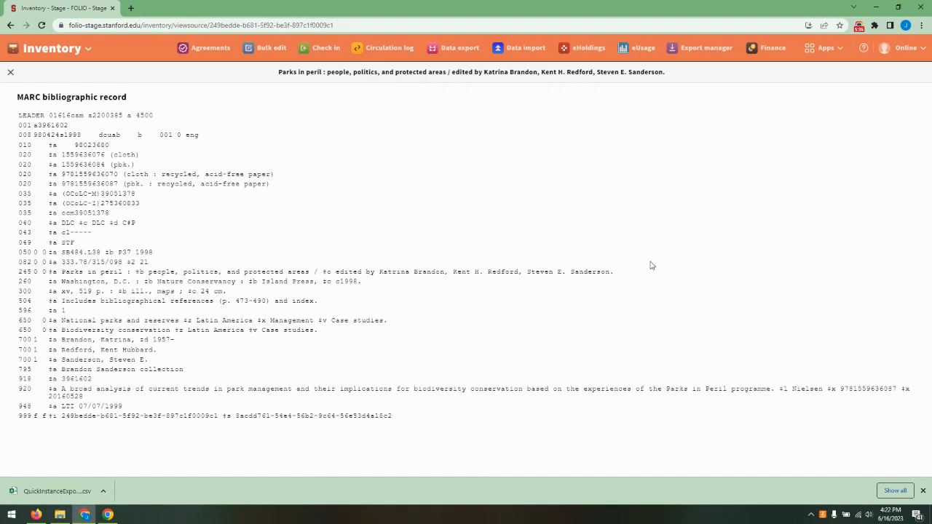
{"action": "left_click", "coordinate": [11, 72]}
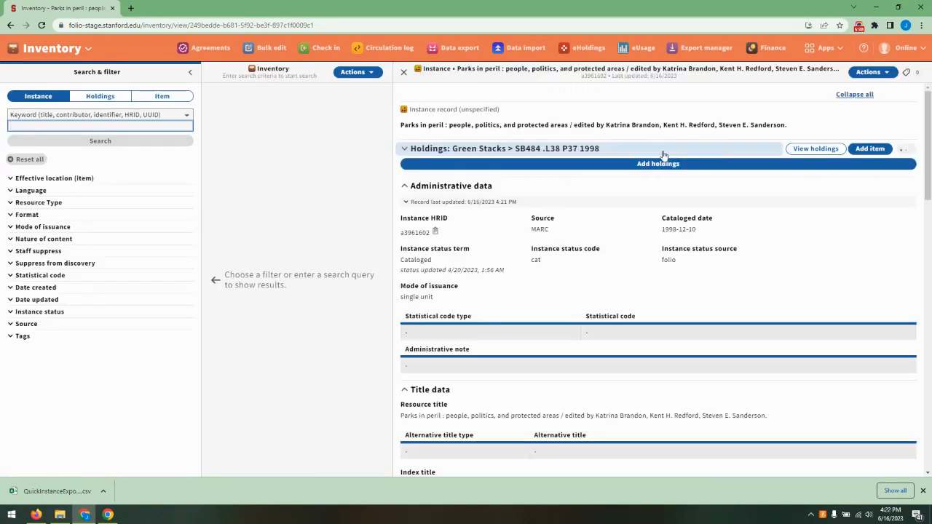